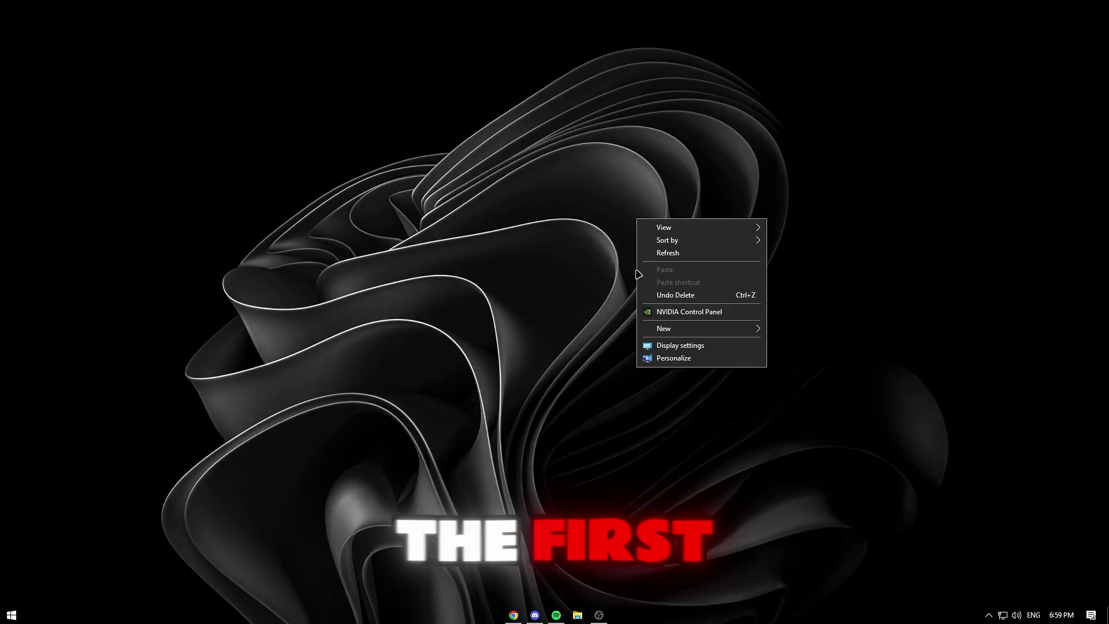
# Step: Open NVIDIA Control Panel from the desktop right-click menu, showing Adjust Image Settings with Preview
pyautogui.click(686, 312)
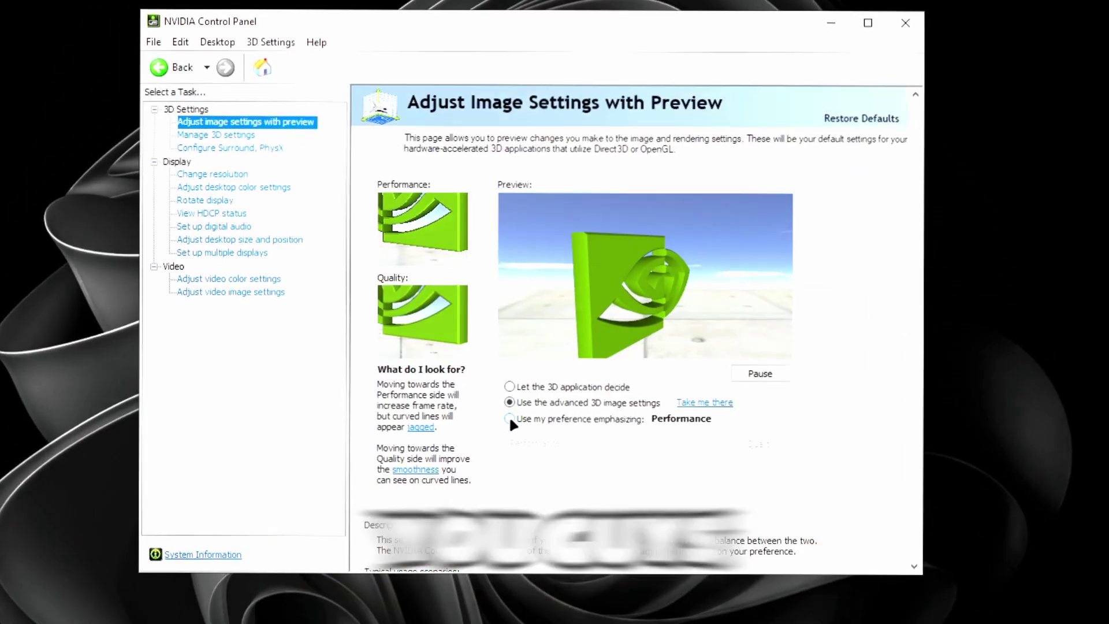
# Step: Apply 'Use my preference emphasizing' with the slider fully at Performance
pyautogui.click(509, 418)
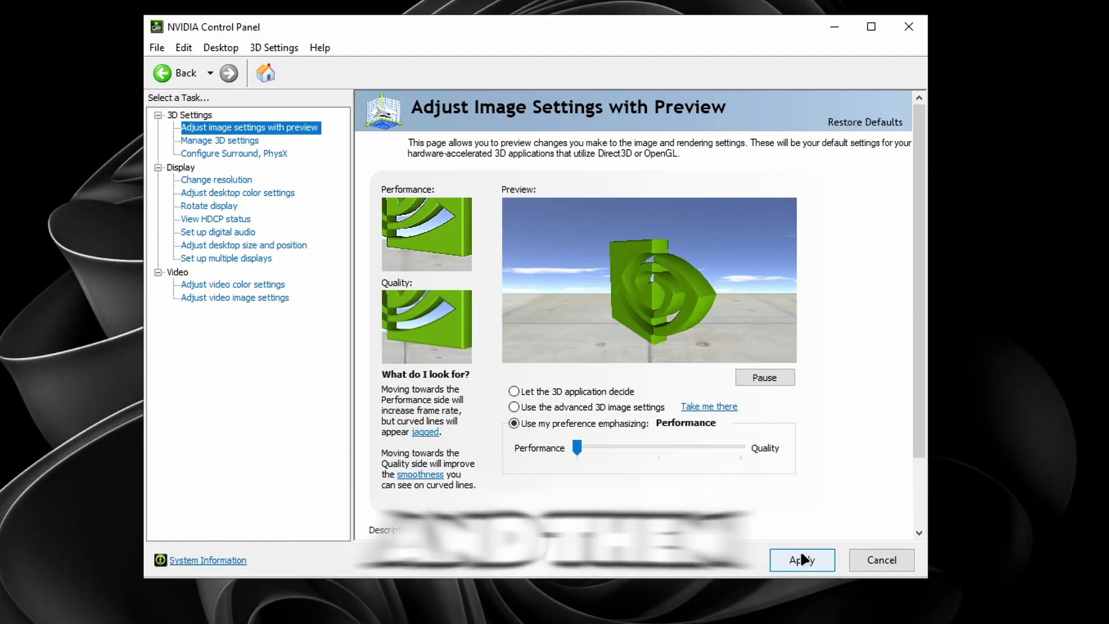
pyautogui.click(805, 560)
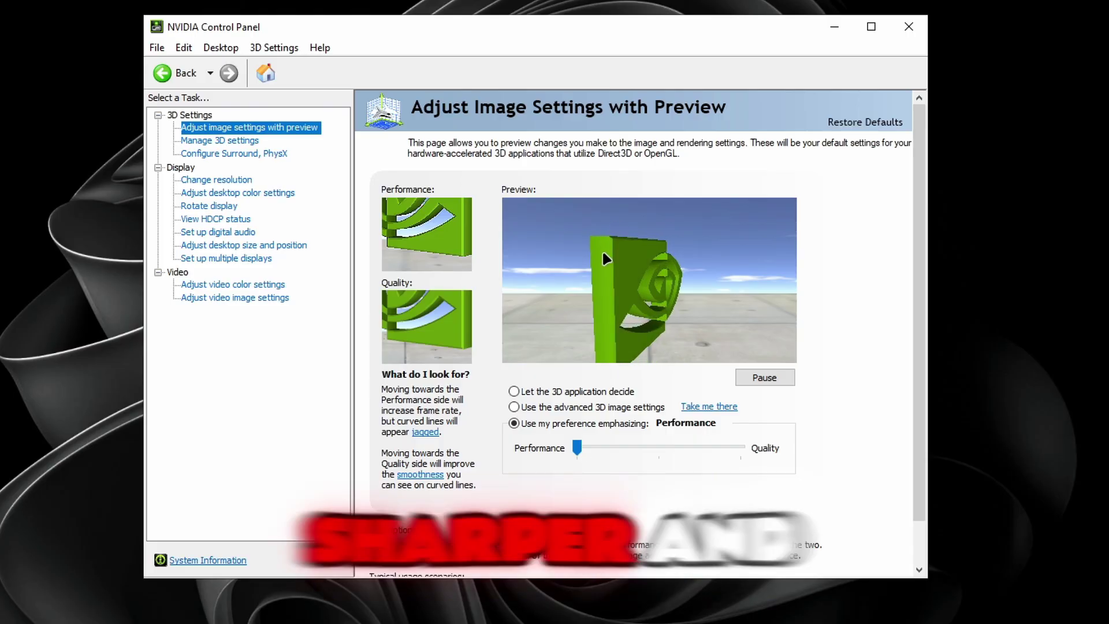
# Step: Go to Manage 3D Settings and check the global list down to Low Latency Mode, left Off
pyautogui.click(230, 142)
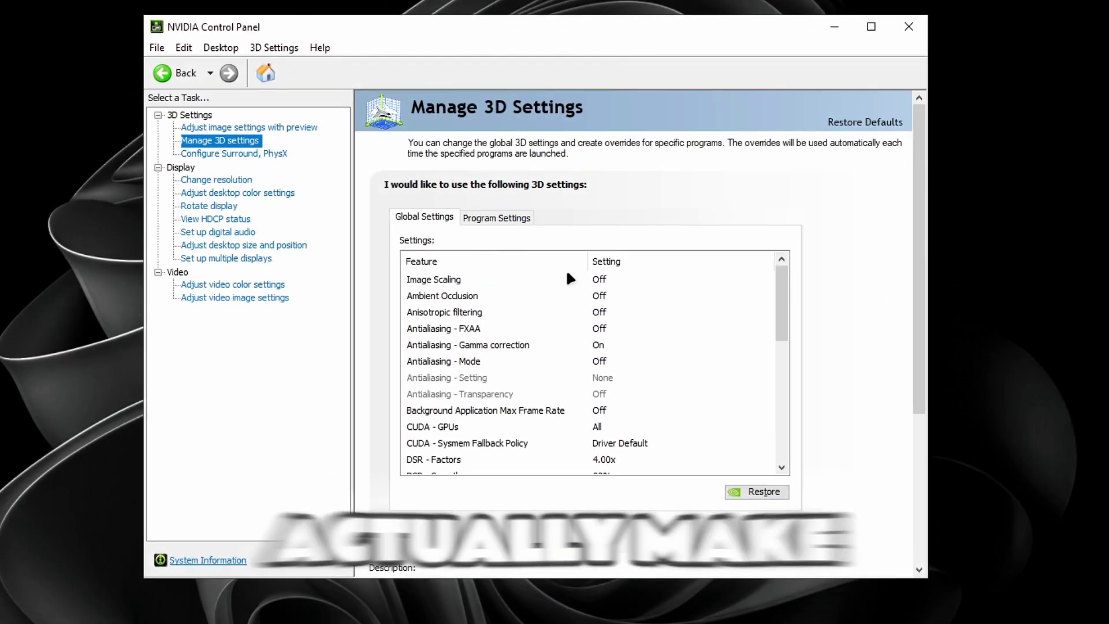
pyautogui.click(612, 283)
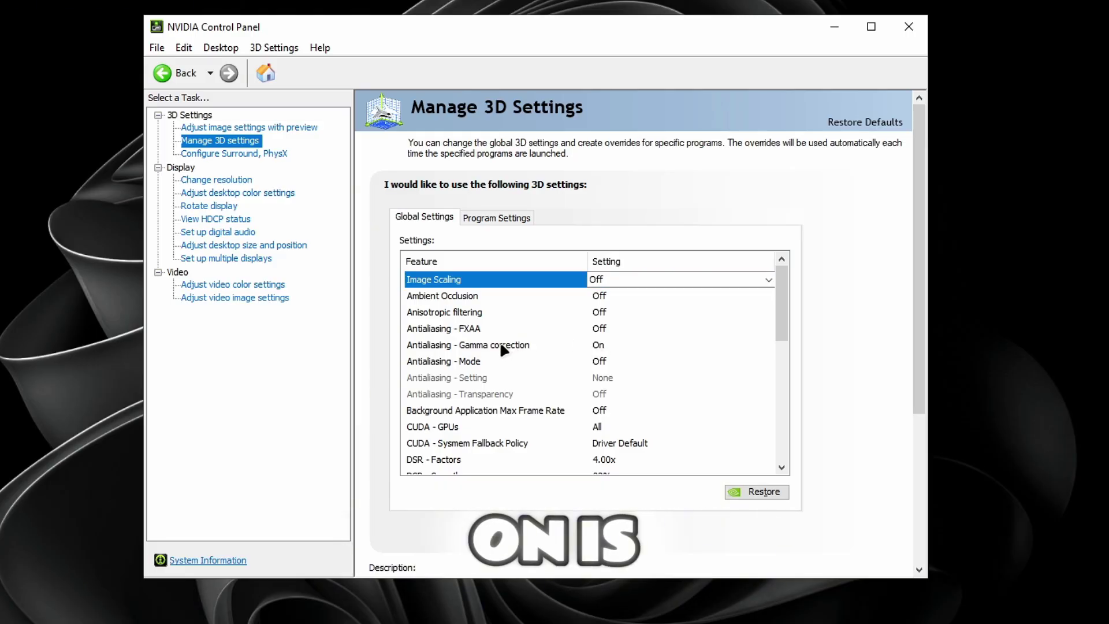
pyautogui.click(545, 345)
pyautogui.scroll(-2, 547, 344)
pyautogui.scroll(-1, 547, 345)
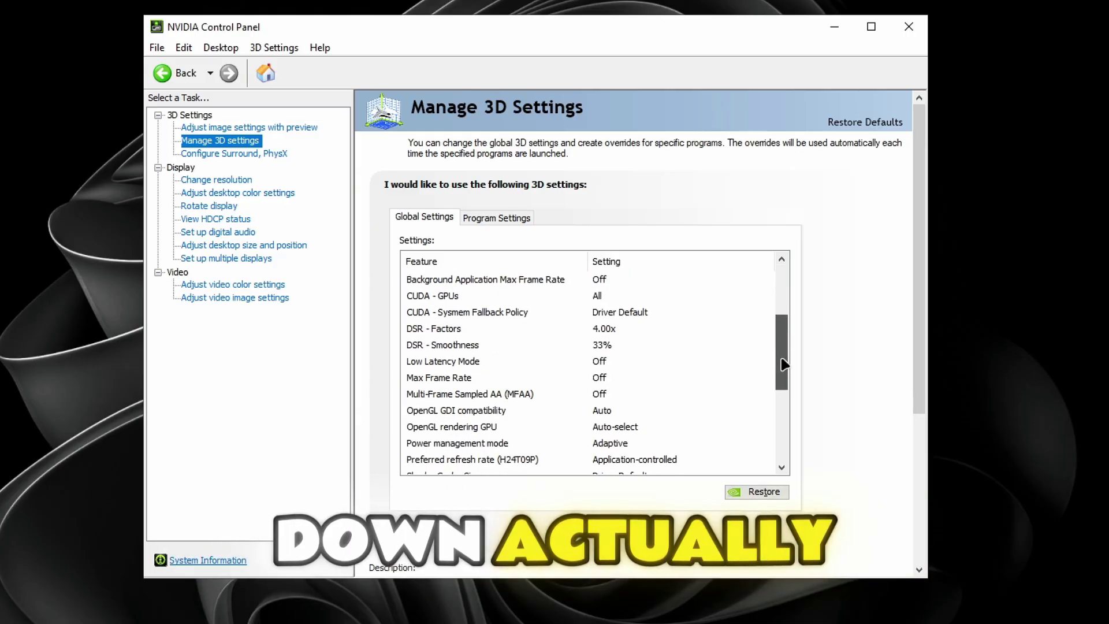
pyautogui.scroll(-1, 547, 345)
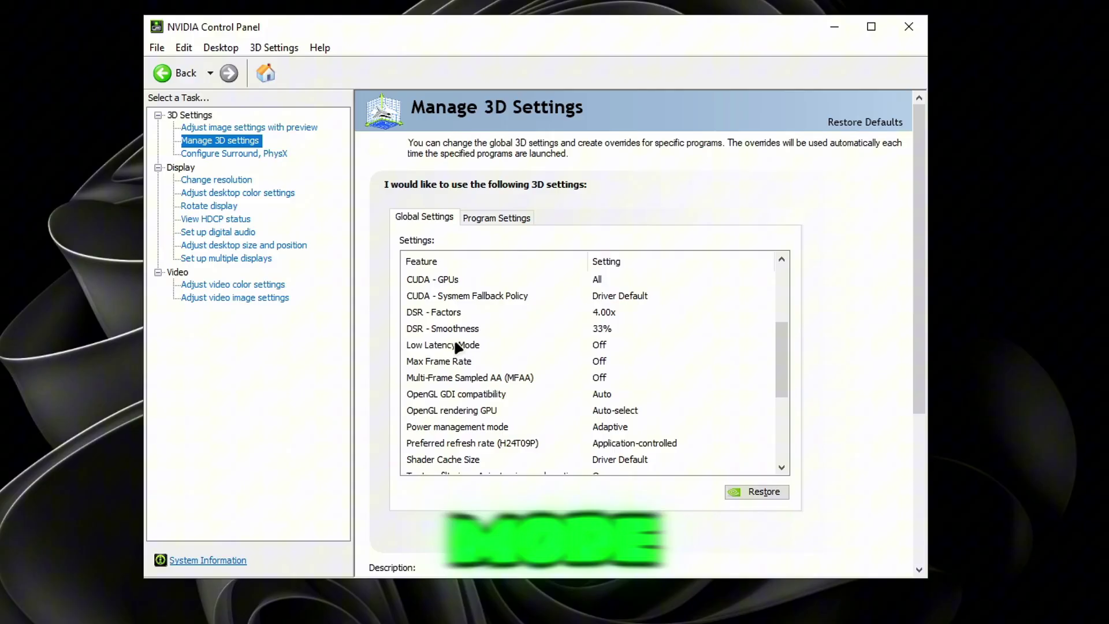
pyautogui.click(458, 345)
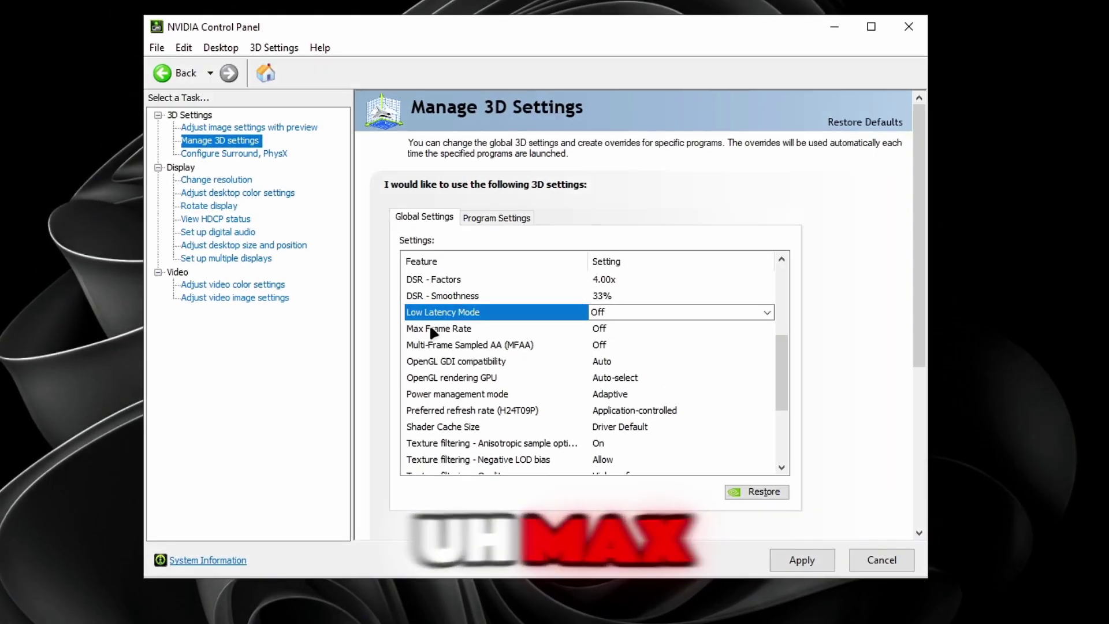
# Step: Check the Max Frame Rate options and leave it Off
pyautogui.click(429, 328)
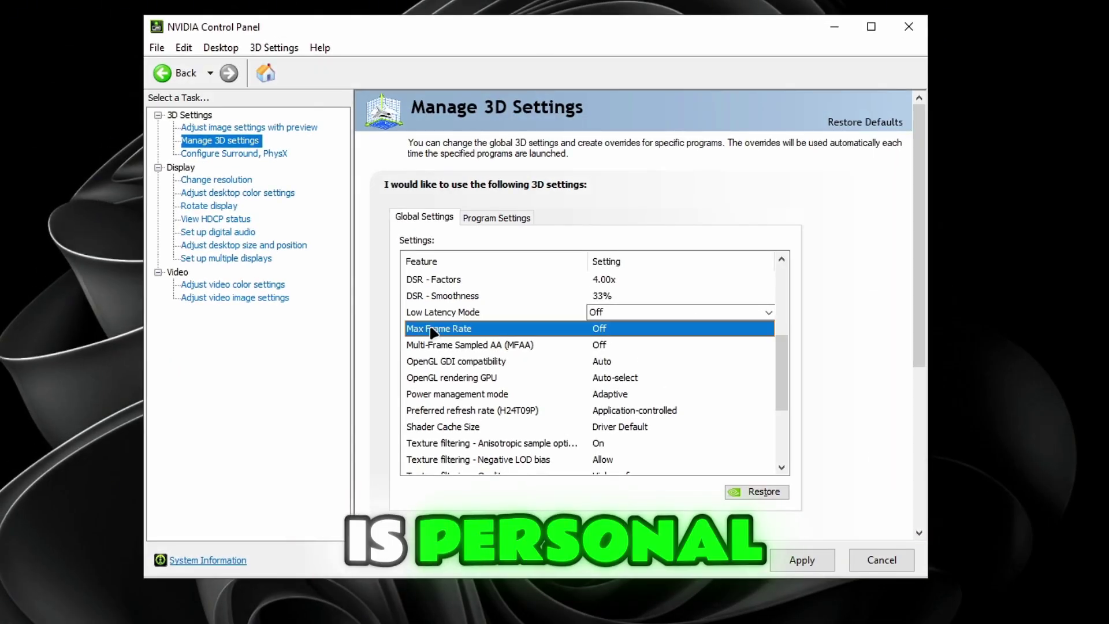
pyautogui.click(607, 329)
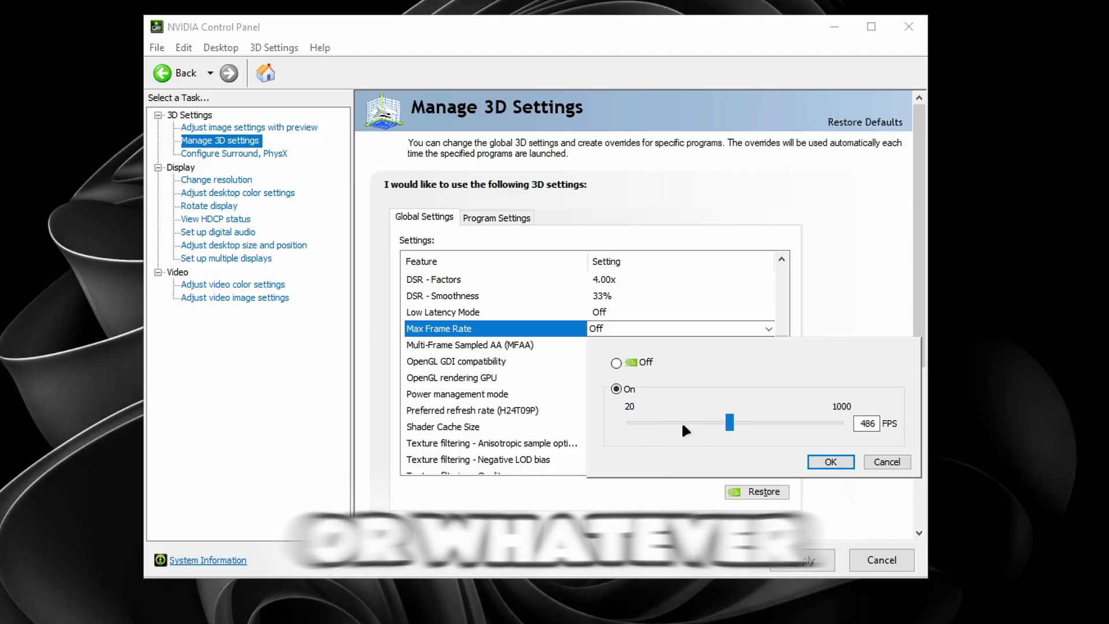
pyautogui.click(868, 456)
pyautogui.scroll(-4, 735, 355)
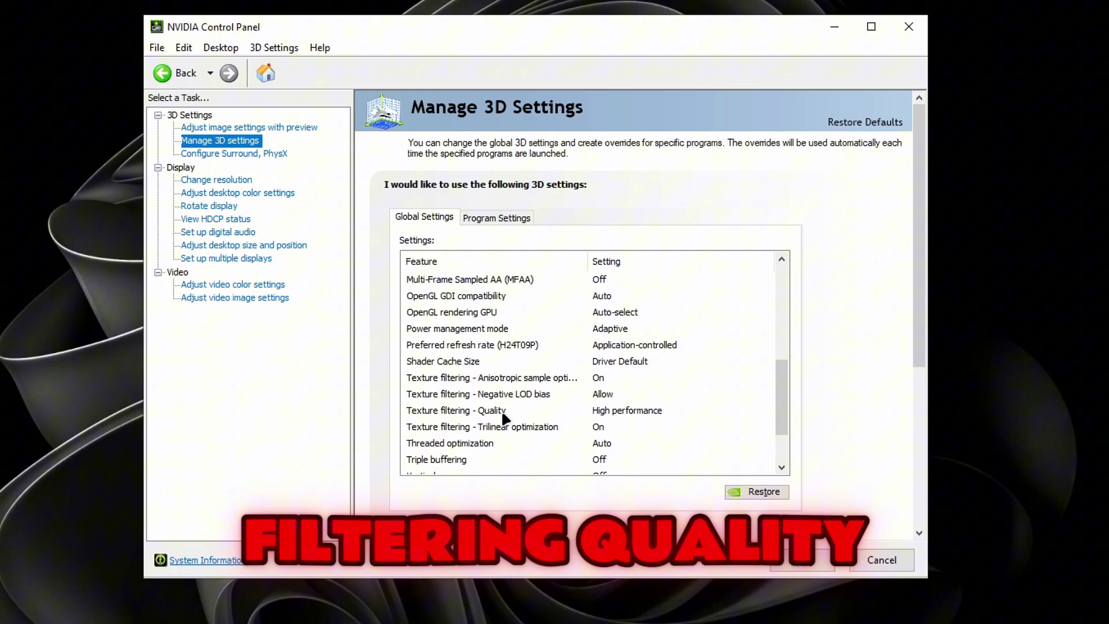
# Step: Keep Texture filtering - Quality at High performance
pyautogui.click(615, 409)
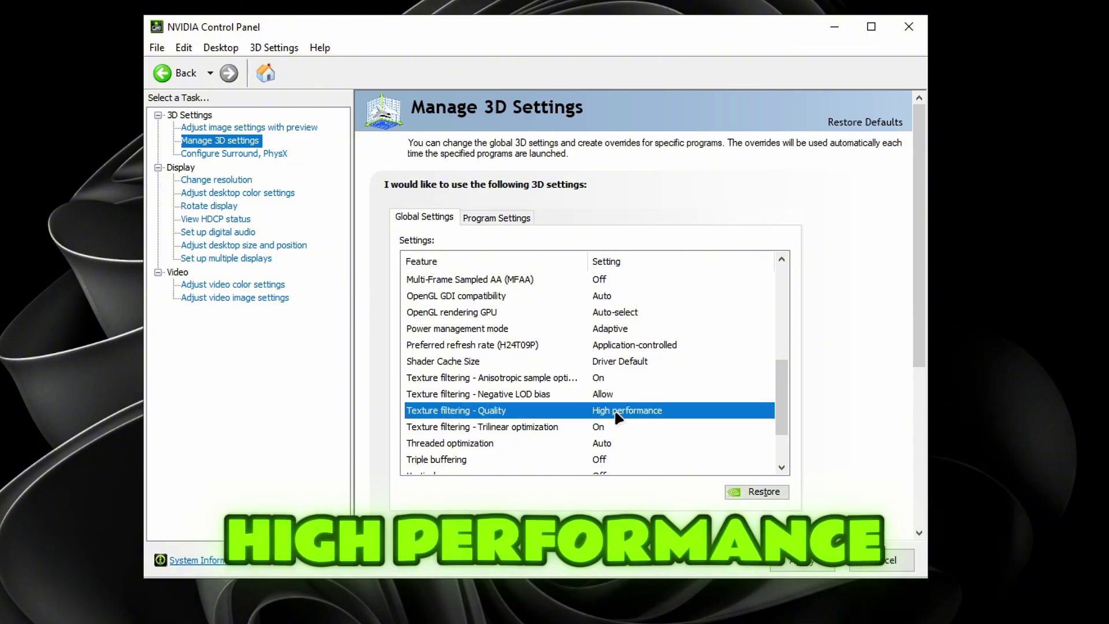
pyautogui.click(615, 409)
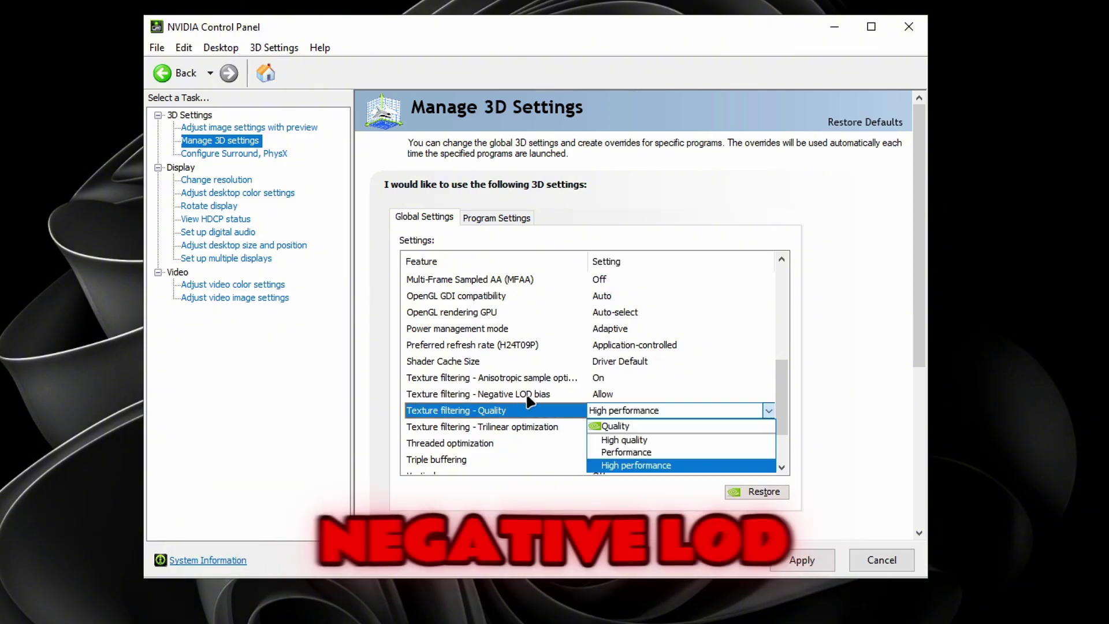
pyautogui.click(567, 402)
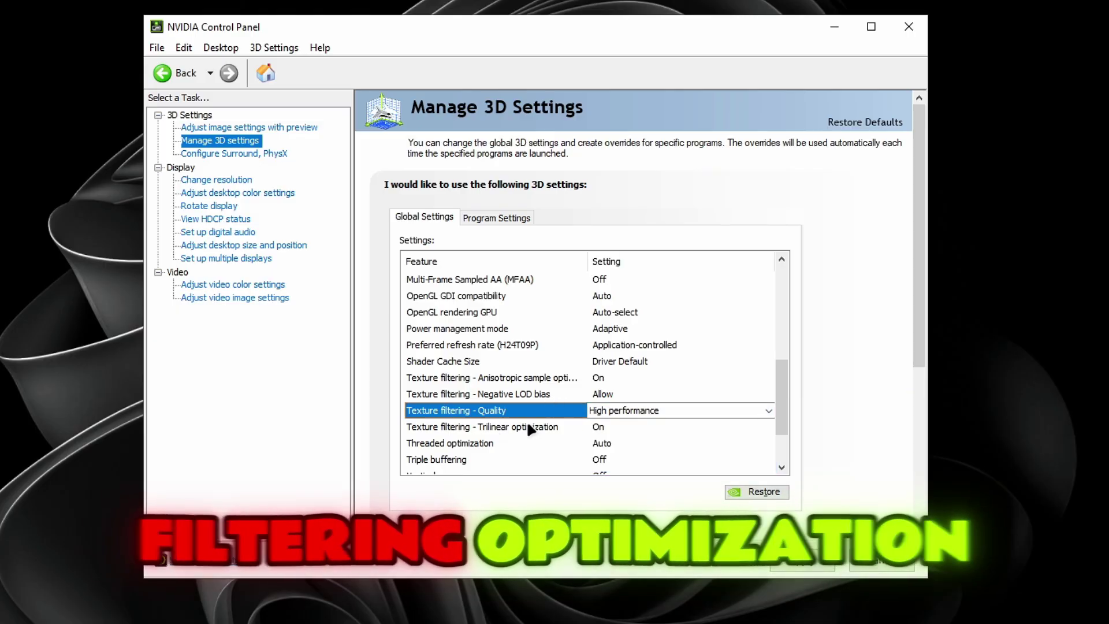
pyautogui.scroll(-4, 598, 430)
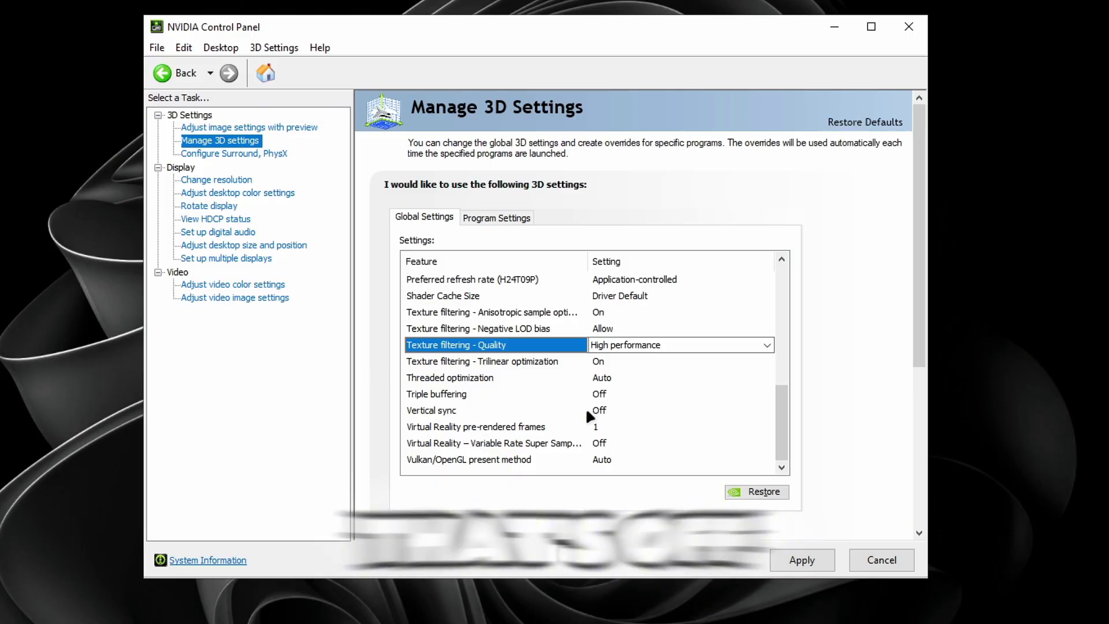
pyautogui.scroll(4, 441, 425)
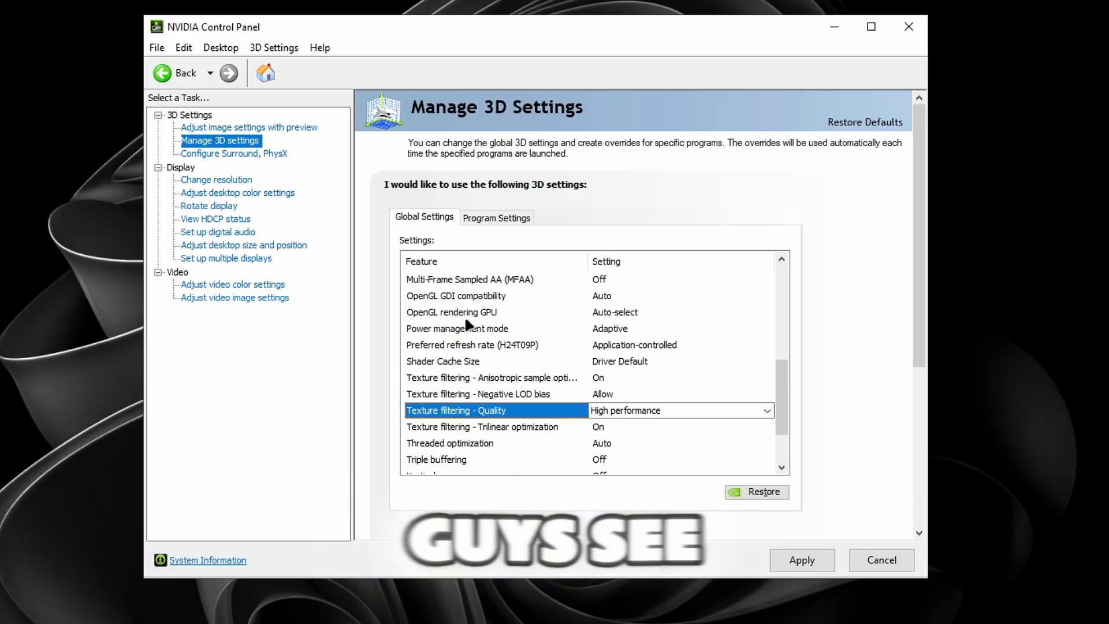
# Step: Set OpenGL rendering GPU to NVIDIA GeForce GTX 1660 SUPER
pyautogui.click(486, 328)
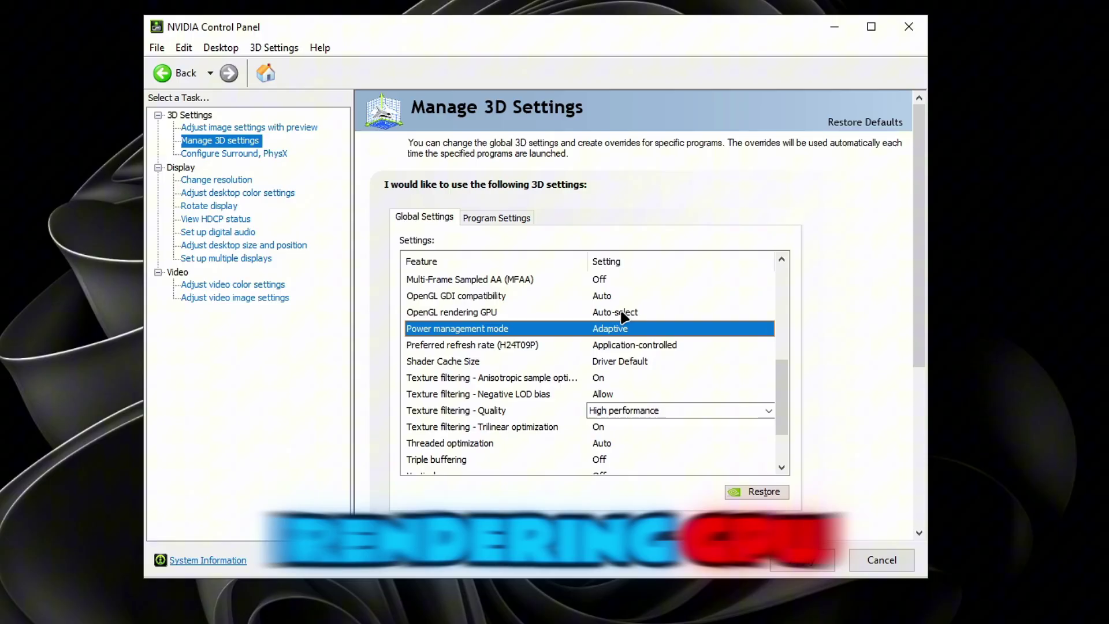
pyautogui.click(627, 314)
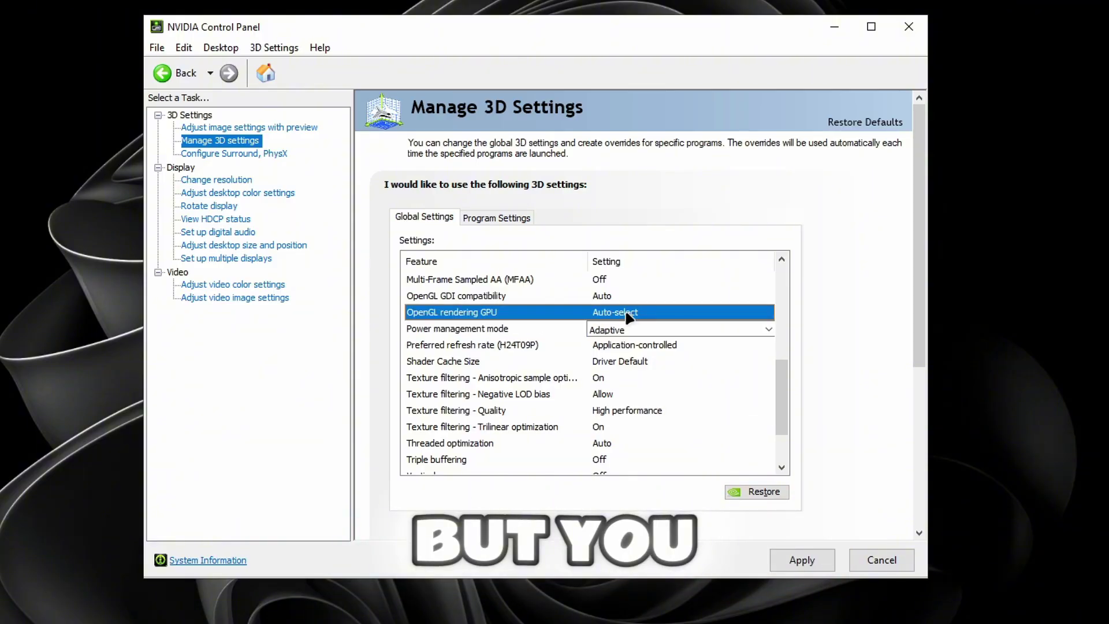
pyautogui.click(628, 314)
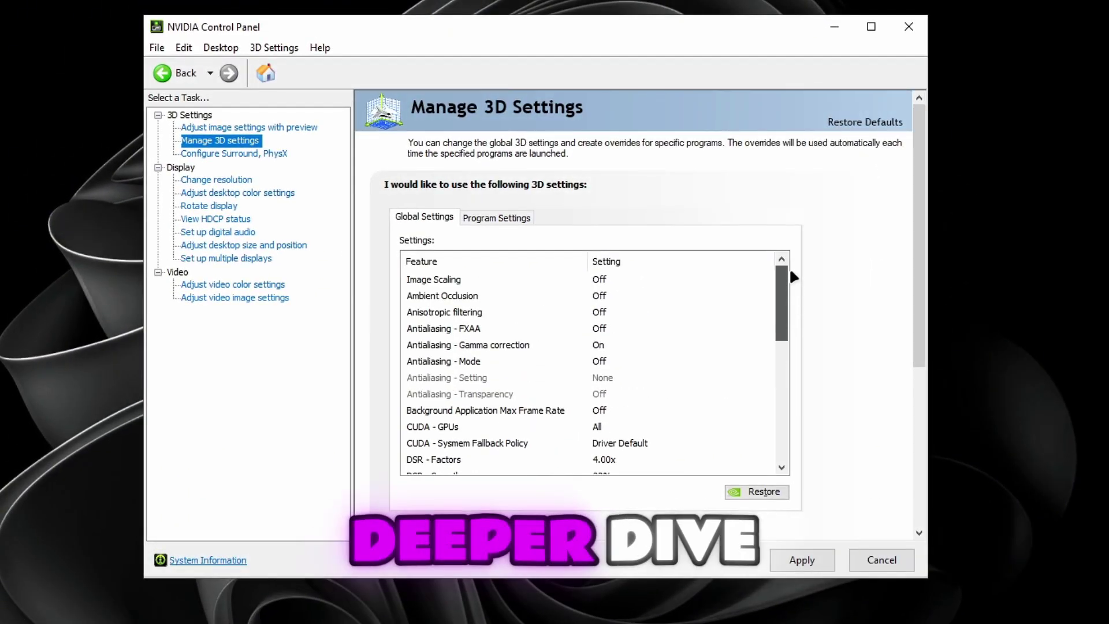
pyautogui.moveTo(783, 295); pyautogui.dragTo(782, 433)
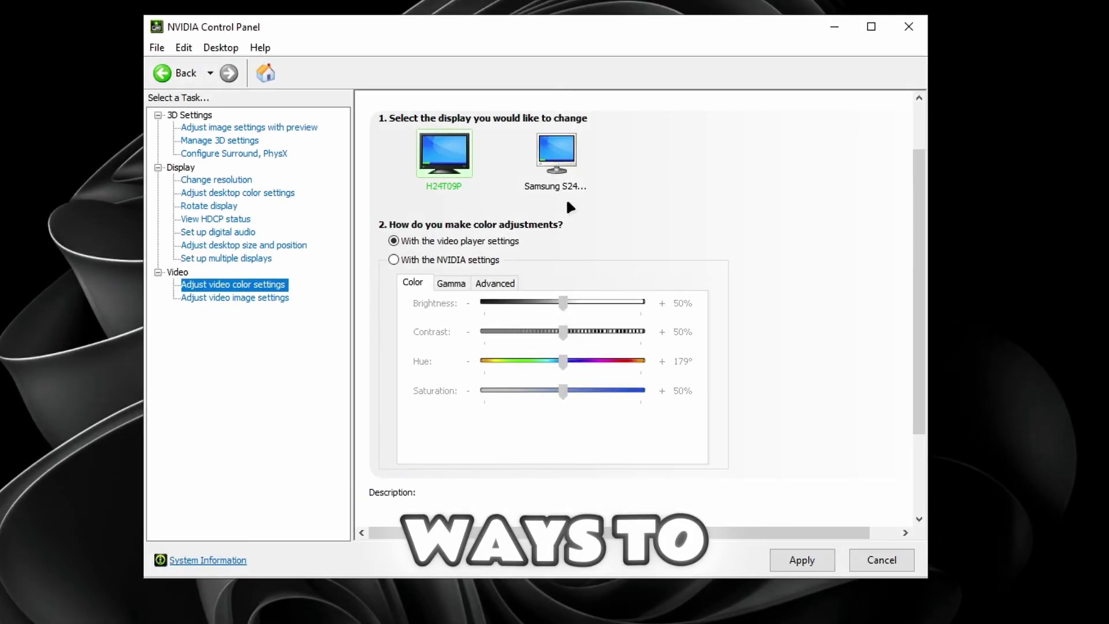
# Step: Switch video colour control to 'With the NVIDIA settings' so brightness, contrast, hue and saturation are adjustable
pyautogui.click(393, 259)
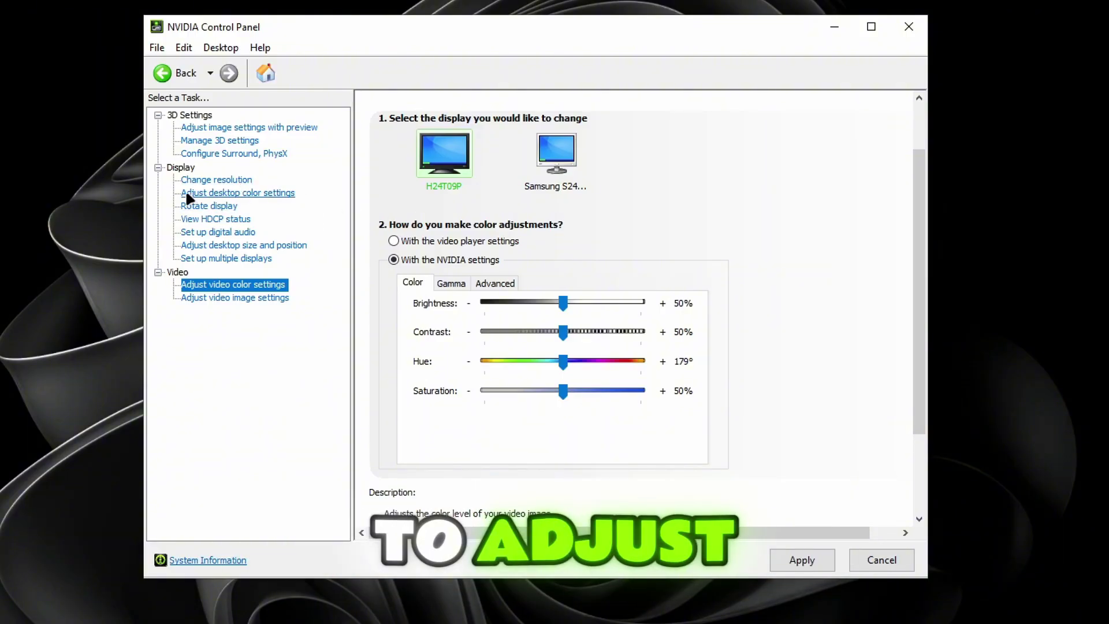
# Step: Raise desktop digital vibrance to 50% and show reference image 2, the people photos
pyautogui.click(237, 192)
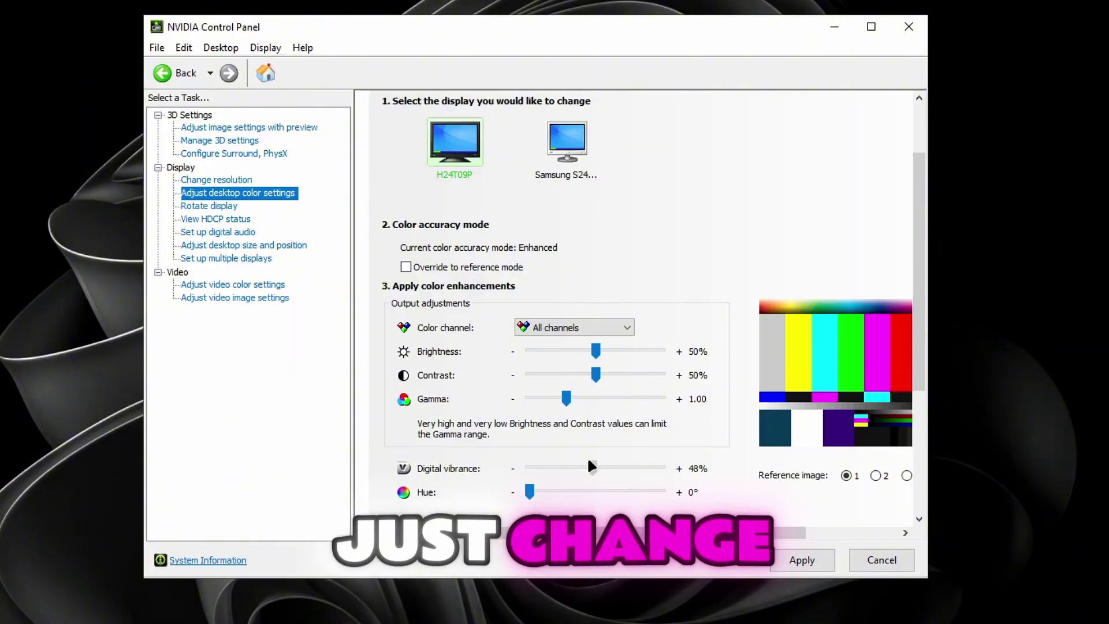
pyautogui.moveTo(592, 467); pyautogui.dragTo(596, 468)
pyautogui.scroll(-1, 746, 398)
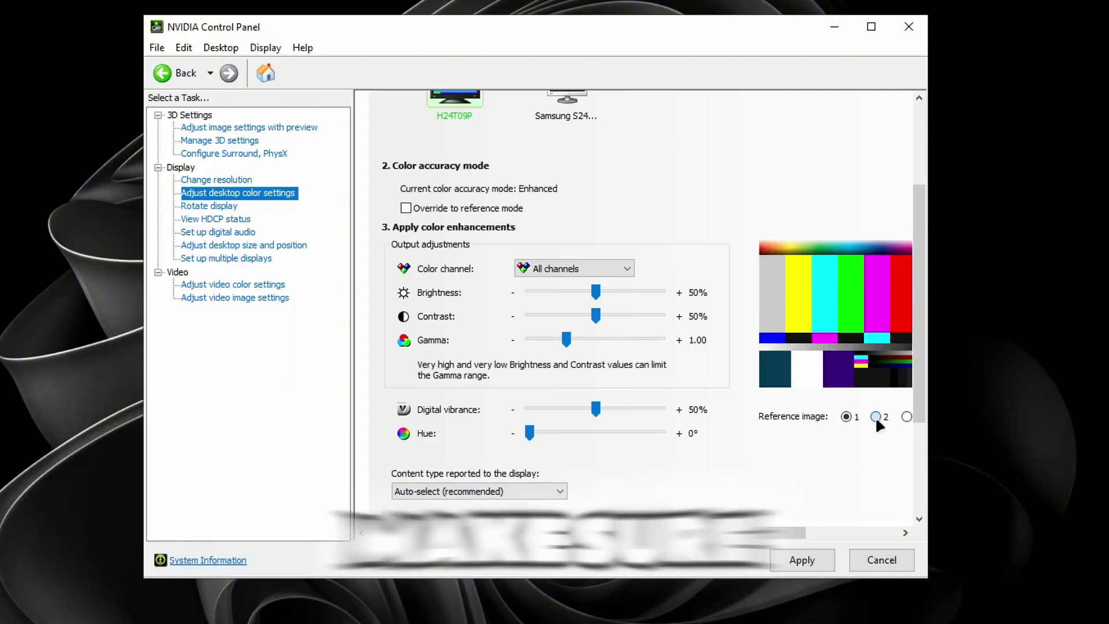
pyautogui.click(876, 476)
pyautogui.click(908, 416)
pyautogui.click(846, 417)
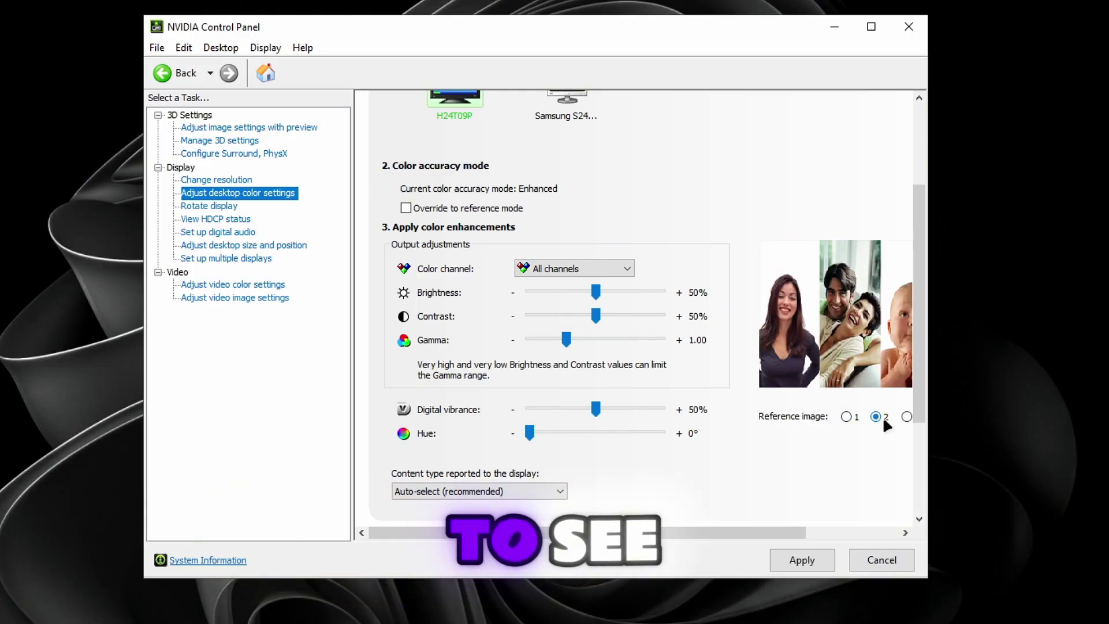